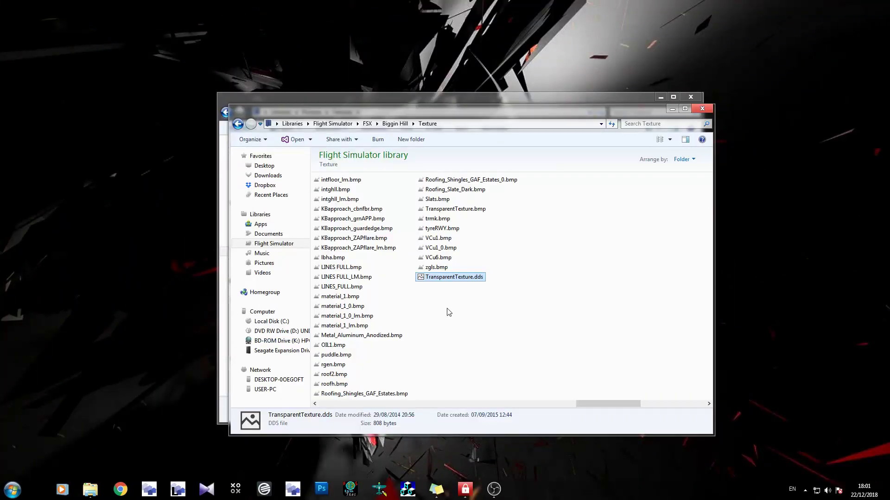
Select TransparentTexture.dds in the Biggin Hill Texture folder and launch DXTBmp.
left_click(438, 267)
left_click(445, 277)
left_click(435, 267)
left_click(439, 279)
left_click(379, 489)
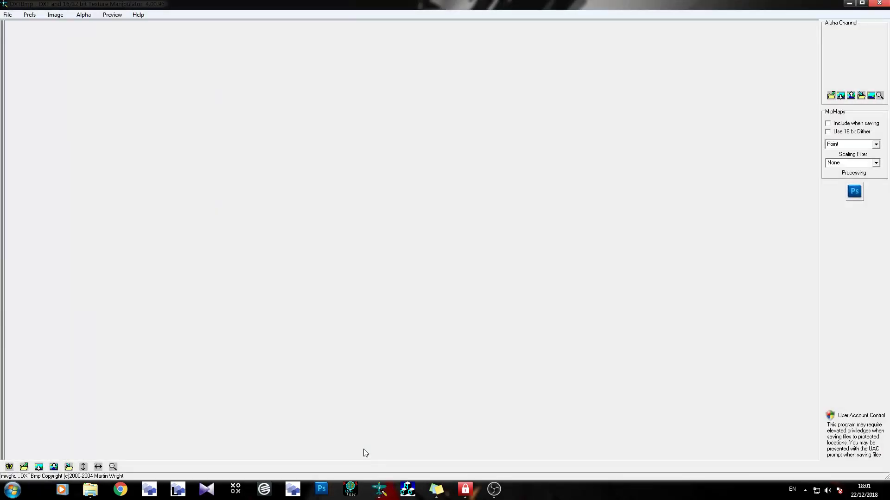
Drag TransparentTexture.dds from the Texture folder into DXTBmp.
mouse_move(90, 490)
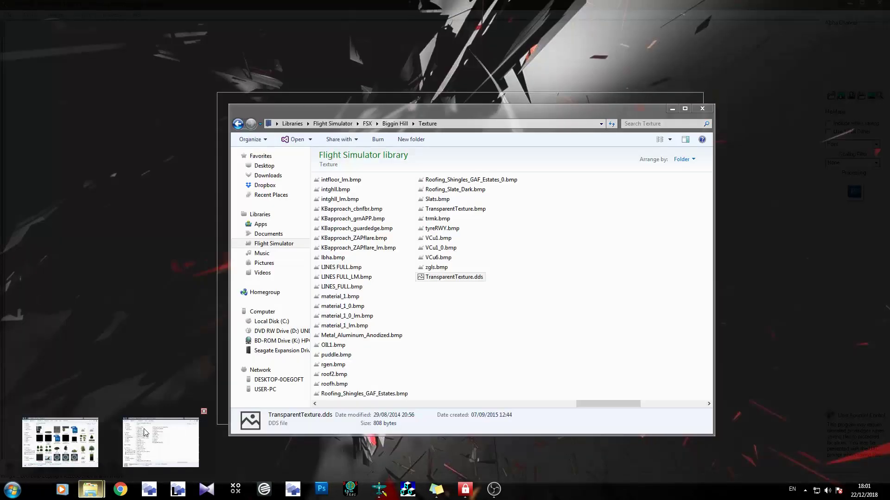
left_click(160, 435)
left_click_drag(448, 277, 203, 279)
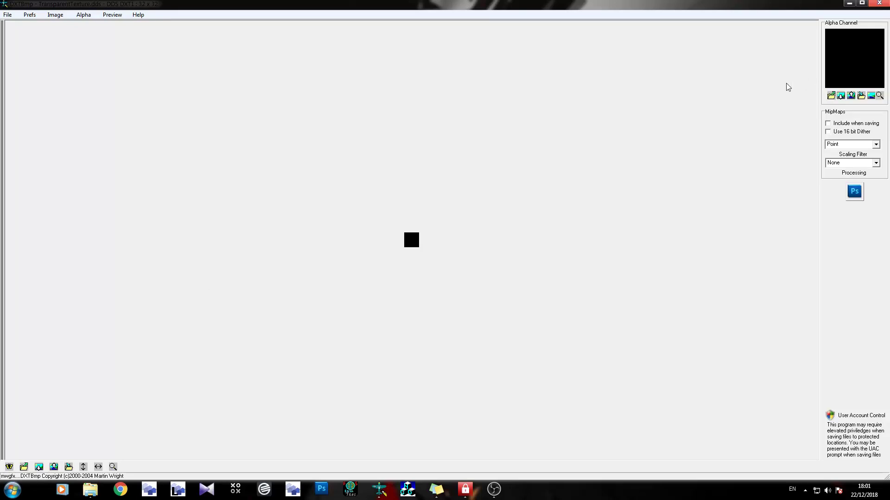
Preview the texture's transparency, then close DXTBmp and move the Flight Simulator window aside.
left_click(114, 16)
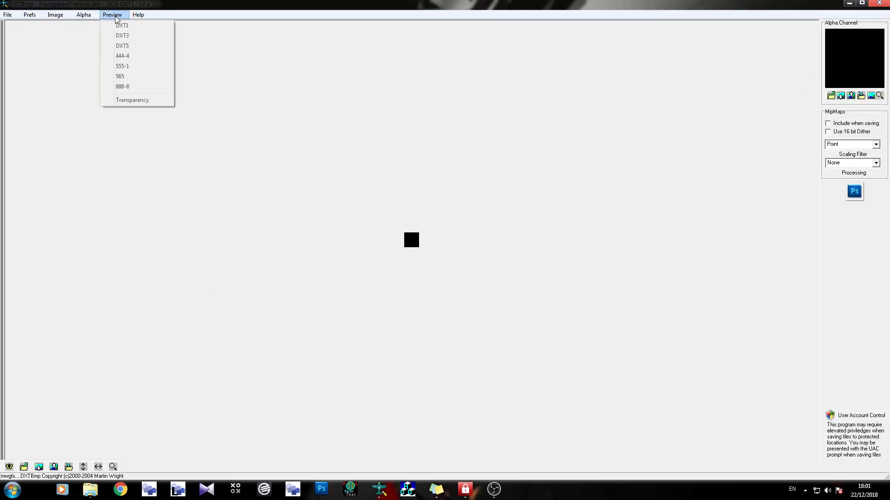
left_click(120, 98)
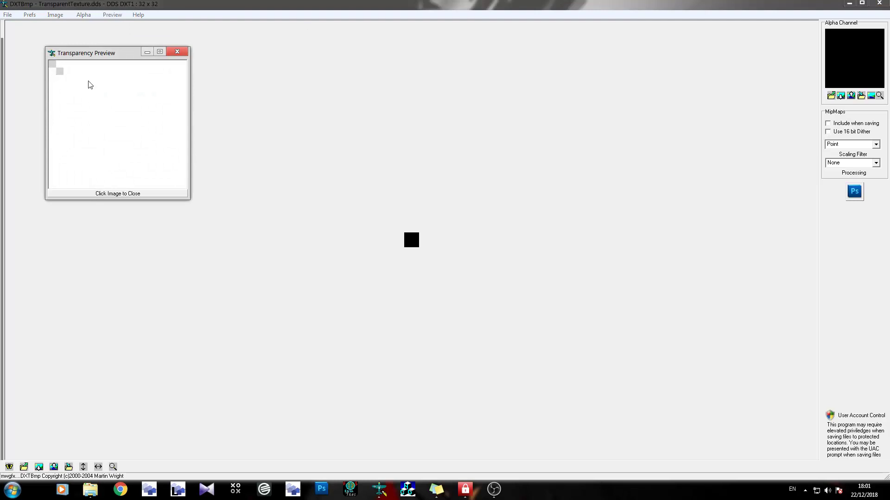
left_click(177, 51)
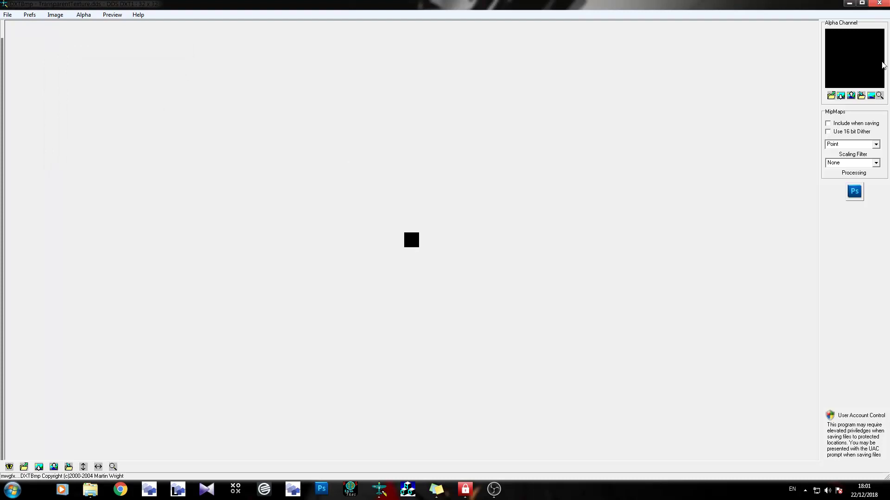
left_click(879, 3)
left_click_drag(366, 116, 604, 119)
Compare the files in Pictures > Textures, select the 512×512 trans5.png, and relaunch DXTBmp.
left_click_drag(419, 102, 393, 117)
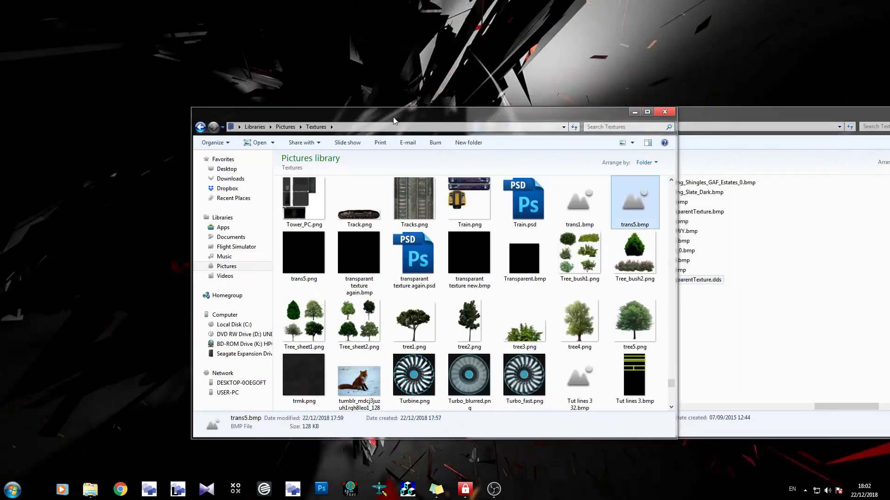
left_click(524, 257)
left_click(475, 268)
left_click(366, 256)
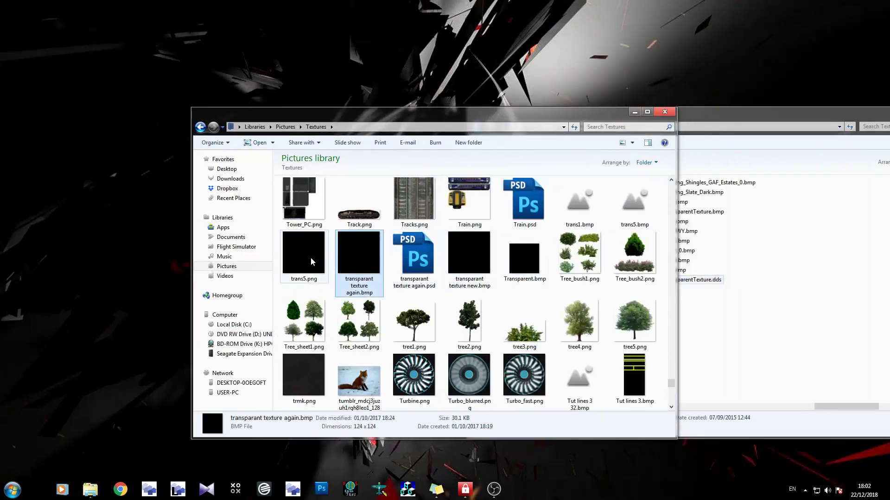
left_click(310, 257)
left_click(349, 254)
left_click(463, 262)
left_click(526, 271)
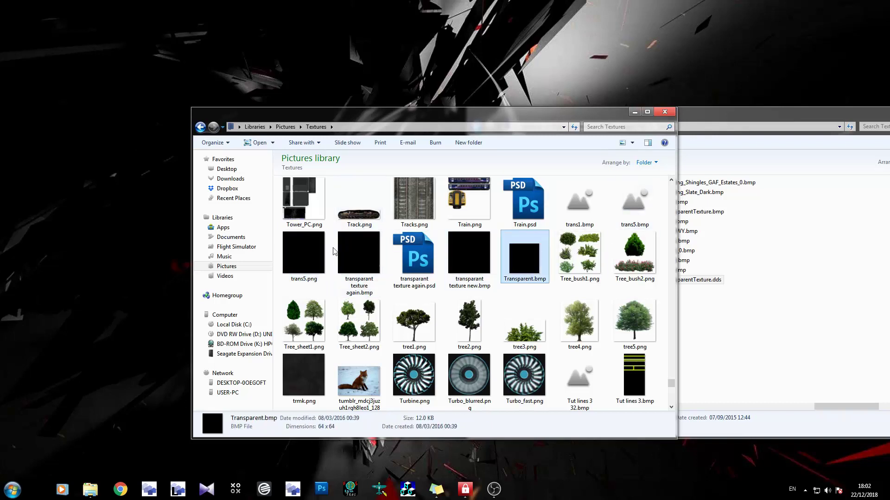
left_click(297, 257)
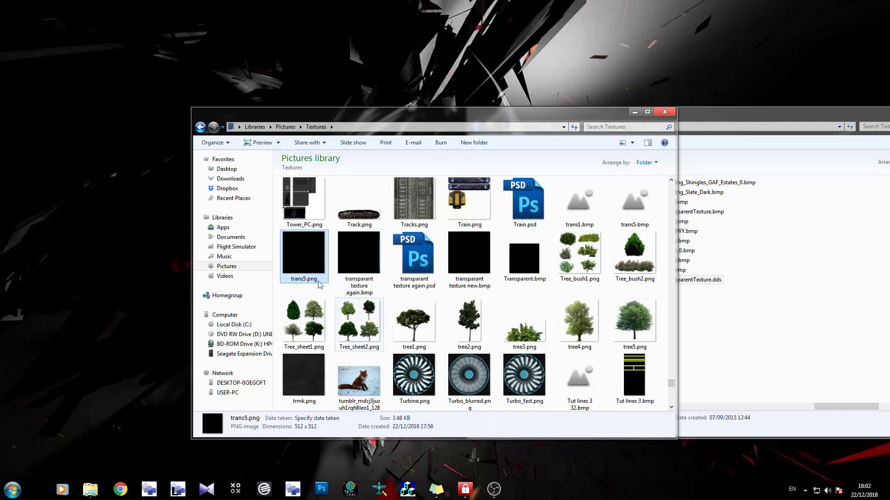
left_click(379, 489)
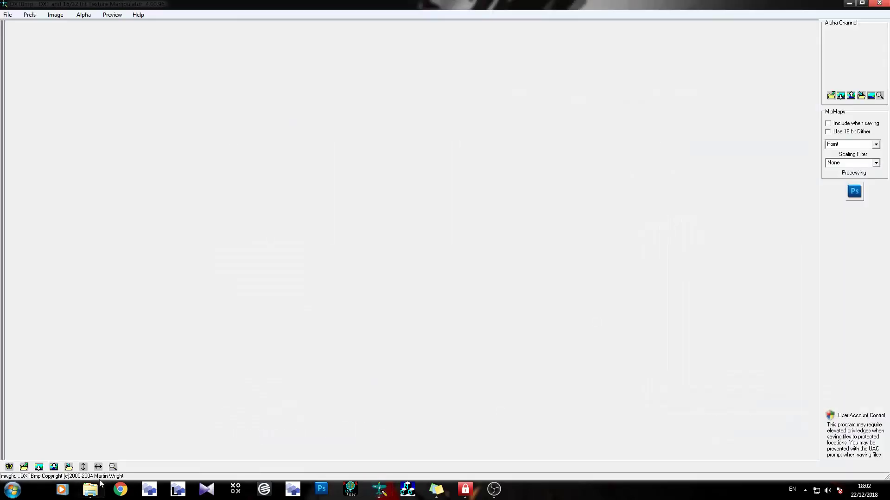
Drag trans5.png from the Textures folder into DXTBmp, showing a solid black texture.
mouse_move(97, 485)
left_click(57, 440)
left_click_drag(296, 251, 121, 244)
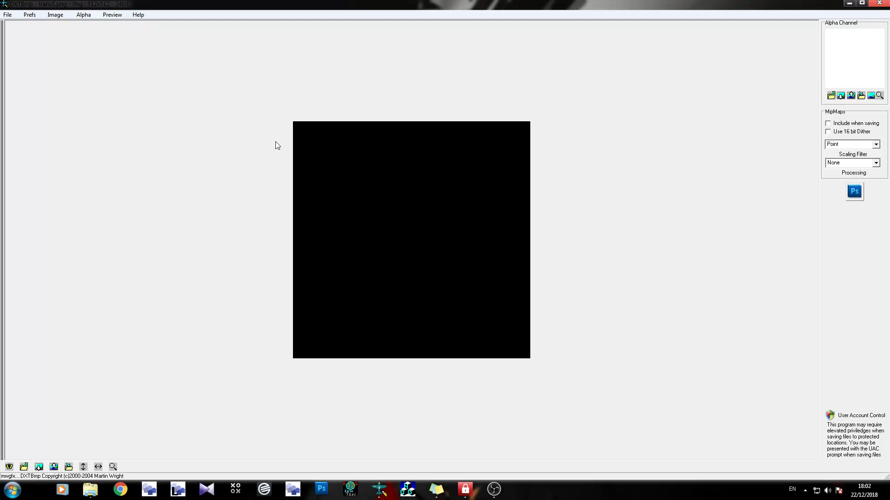
Search 'pa' from the Start menu and launch Paint.
left_click(12, 490)
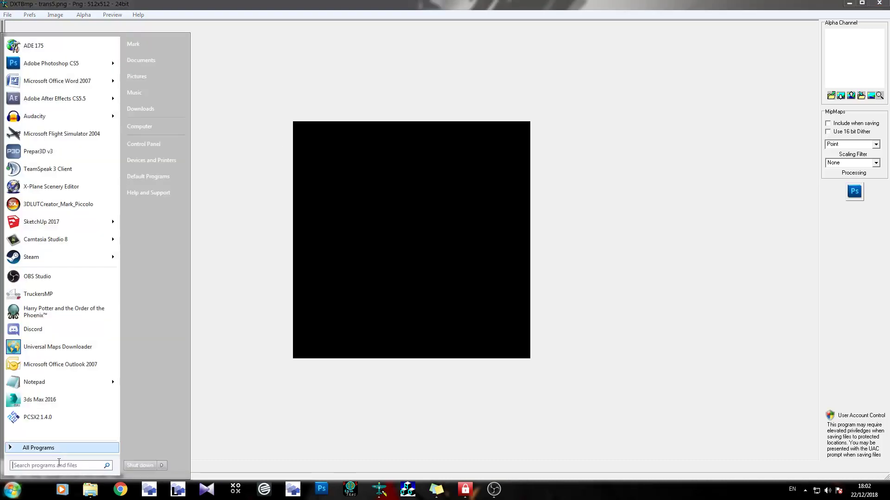
type("paint")
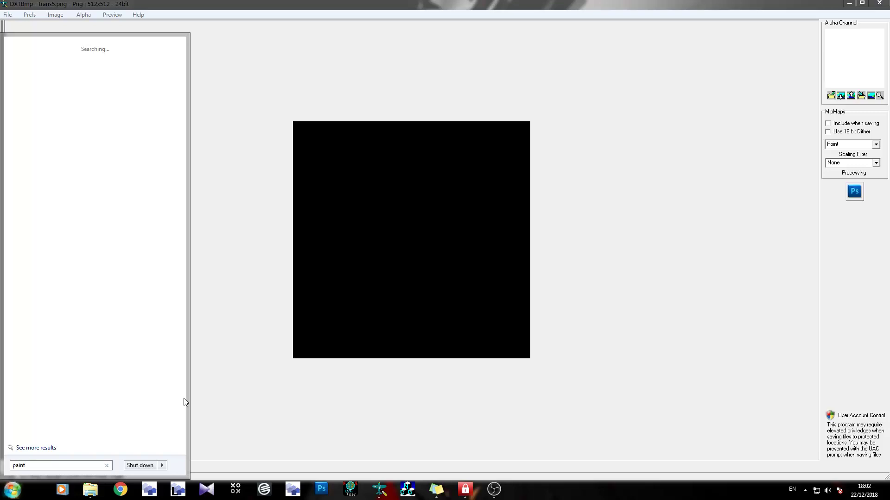
left_click(23, 60)
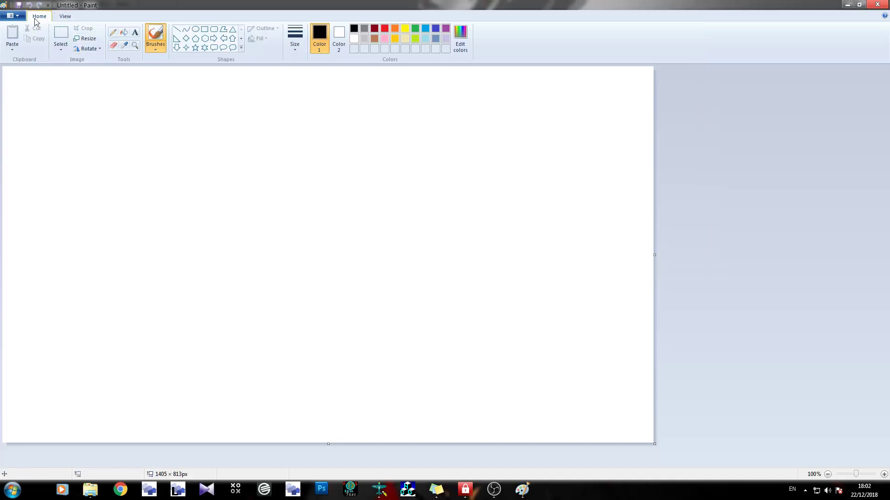
In Image Properties, change the canvas Width and Height to 512 × 512 pixels.
left_click(64, 16)
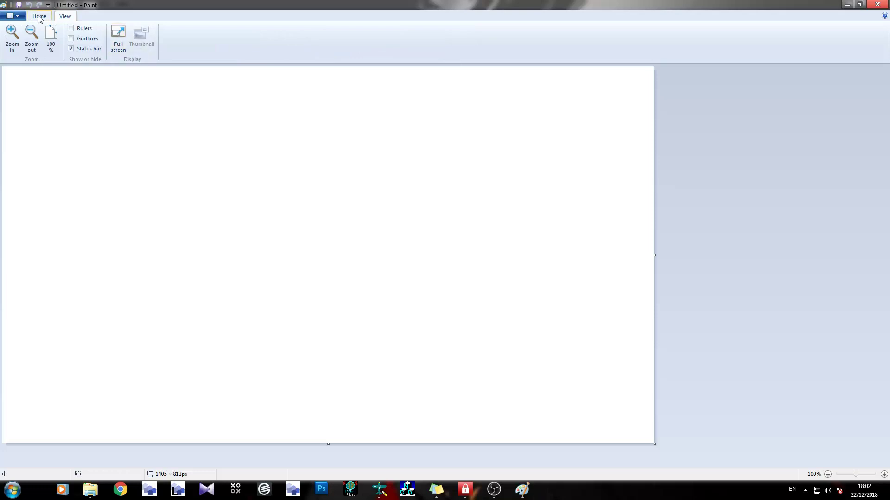
left_click(14, 17)
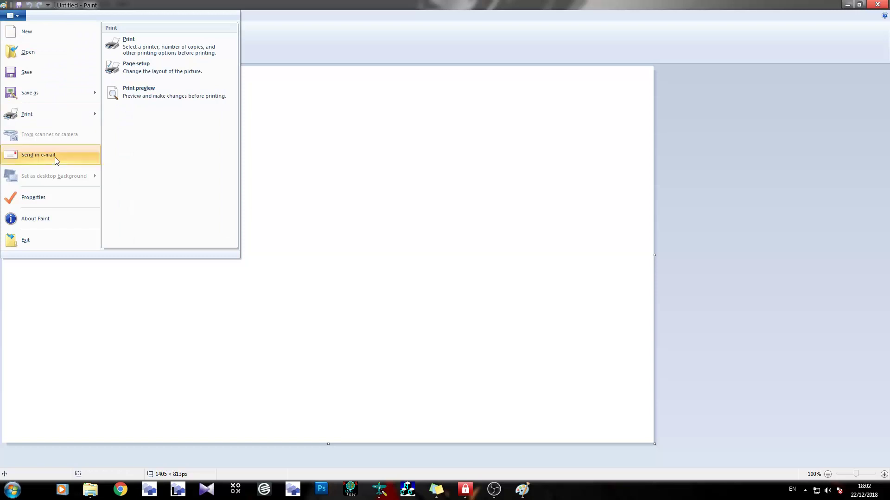
left_click(60, 198)
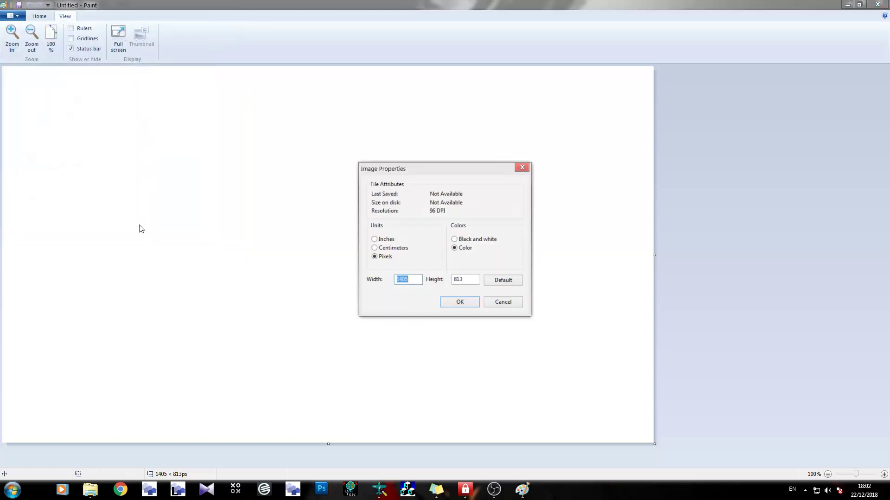
left_click_drag(454, 172, 337, 125)
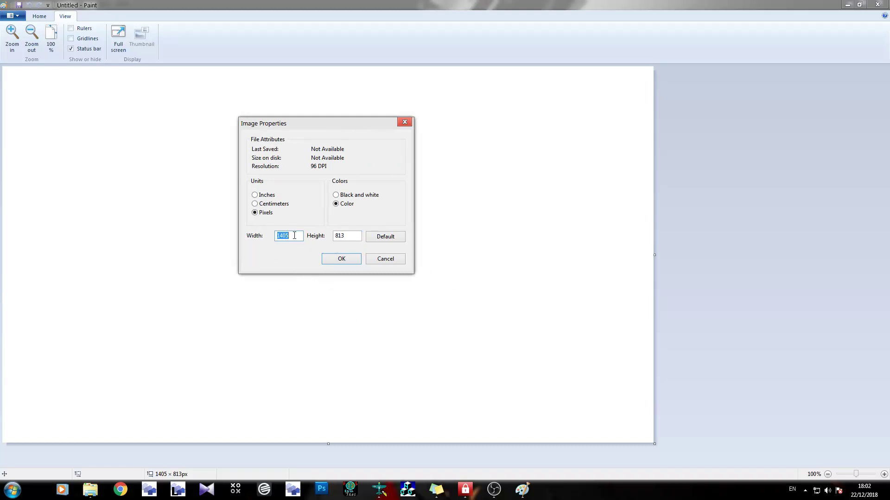
type("512")
double_click(346, 237)
type("5")
key("Return")
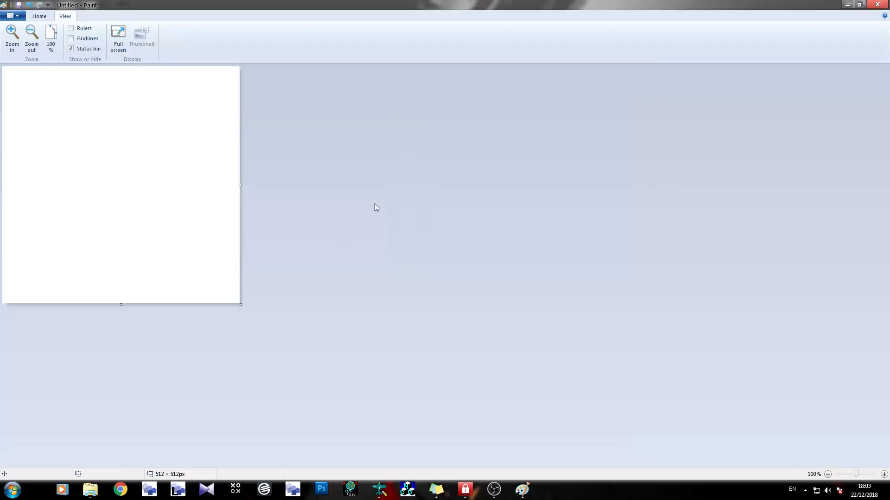
left_click(39, 16)
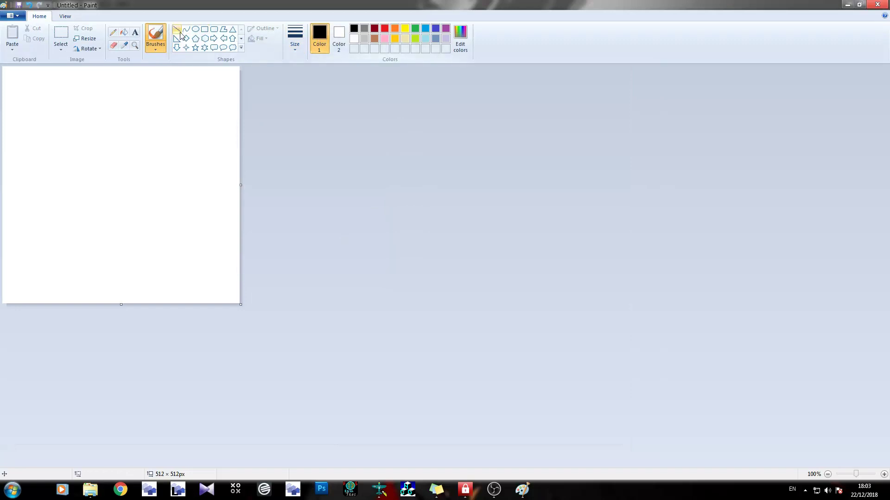
Flood-fill the canvas black, save it as tp.png, and close Paint.
left_click(125, 32)
left_click(113, 121)
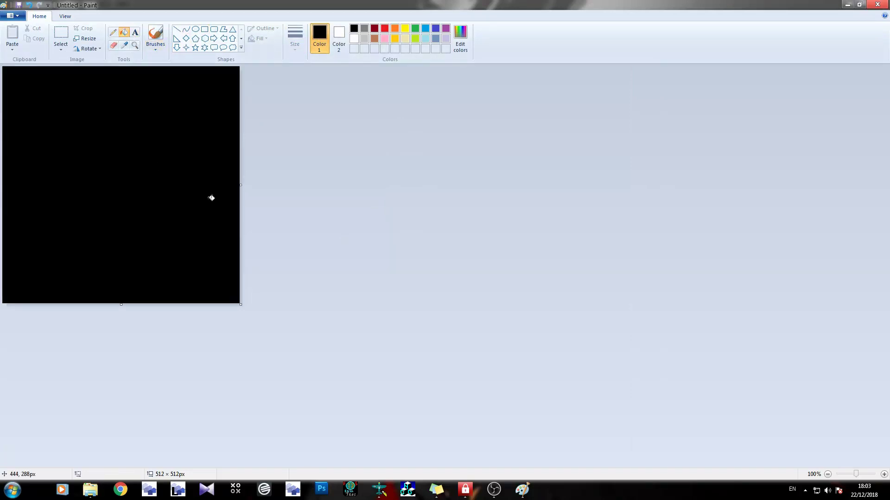
left_click(12, 16)
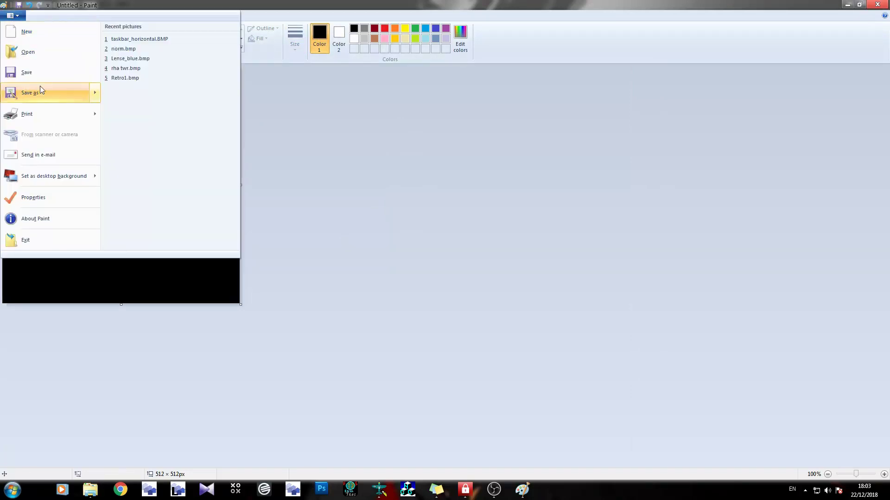
left_click(57, 93)
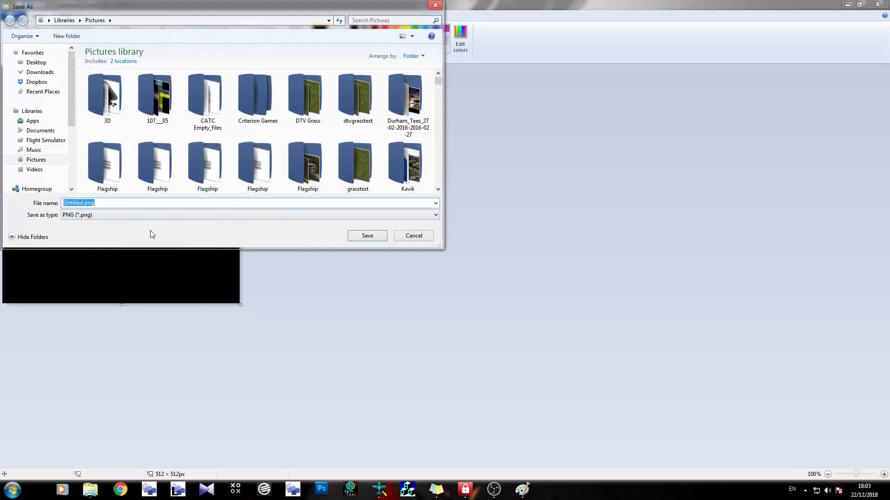
type("tp")
key("Return")
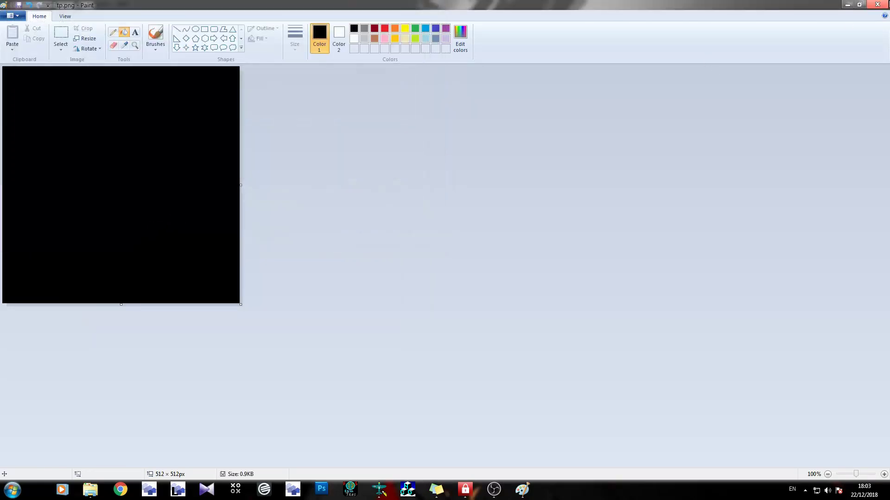
left_click(879, 5)
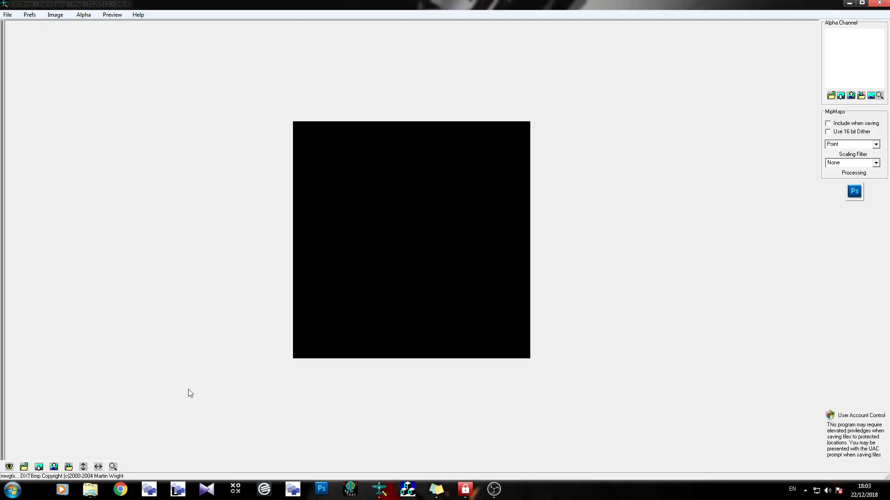
Close and relaunch DXTBmp, and bring the Textures folder window forward.
left_click(879, 4)
left_click(379, 489)
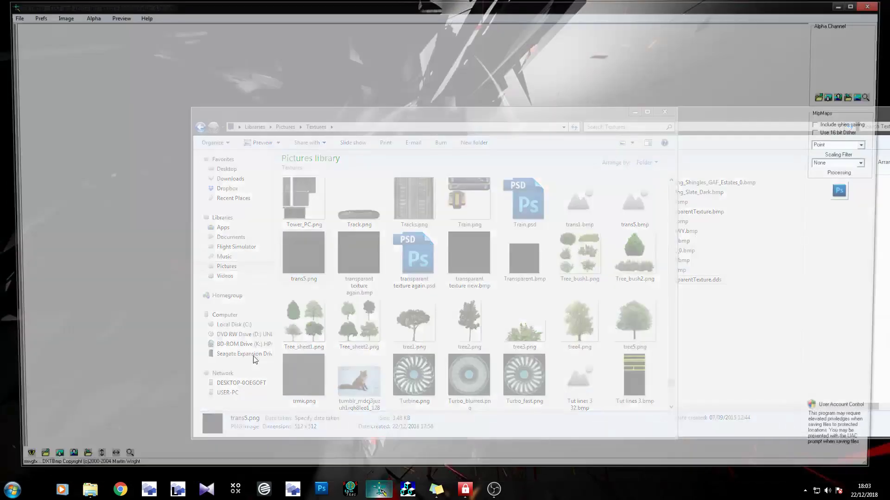
mouse_move(91, 489)
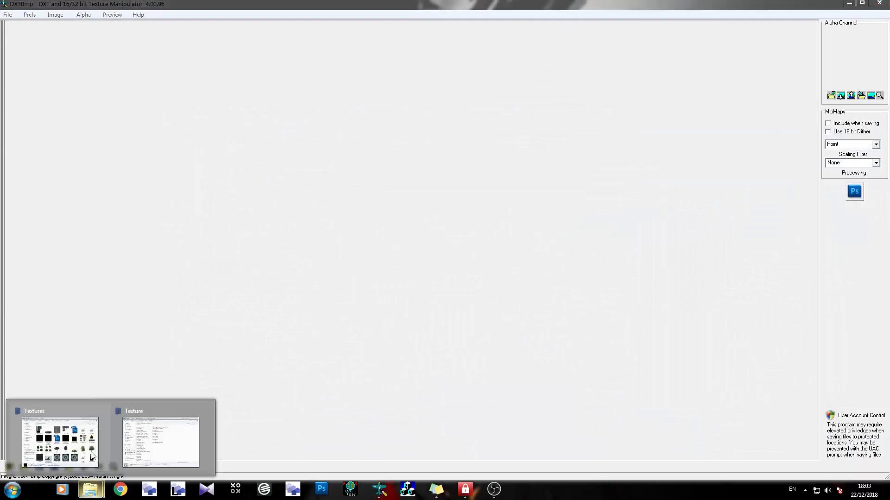
left_click(86, 441)
Find tp.png in the Pictures library and drag it into DXTBmp.
left_click(290, 128)
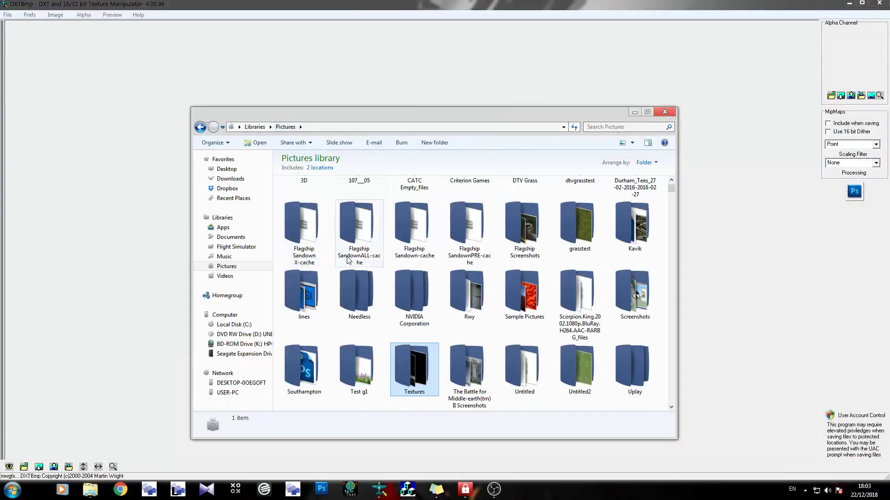
left_click(349, 259)
type("tp")
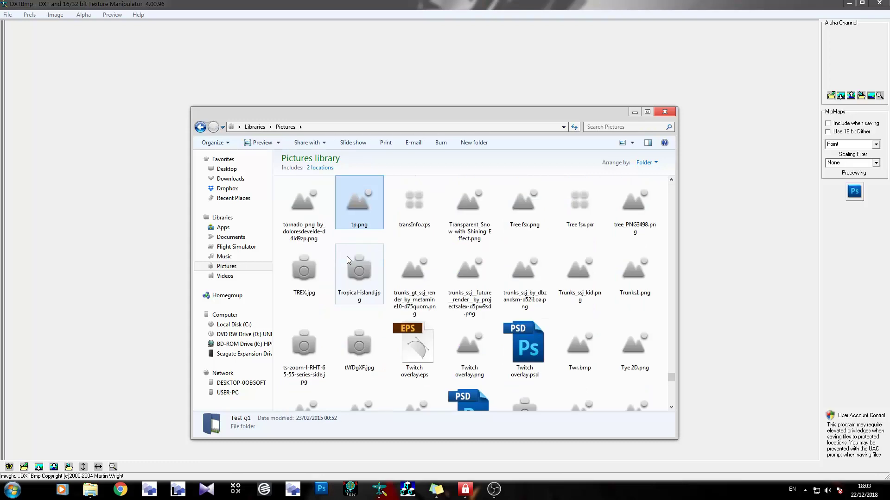
left_click_drag(380, 208, 360, 85)
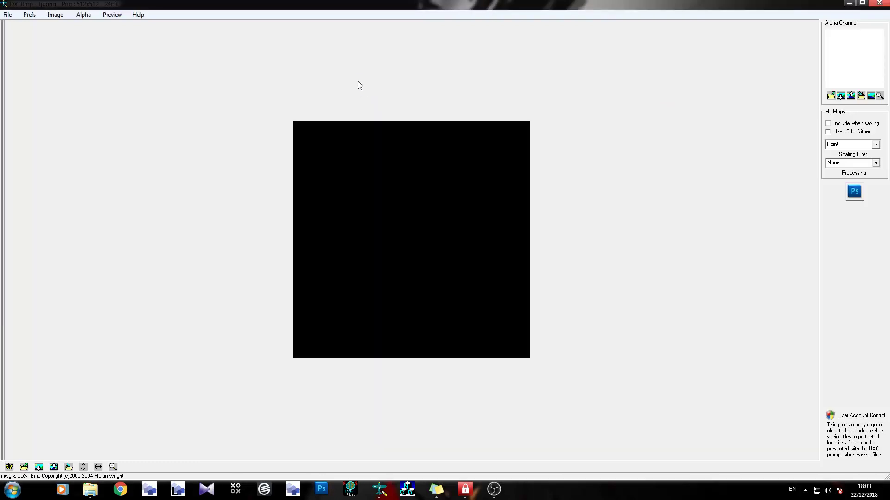
left_click(82, 17)
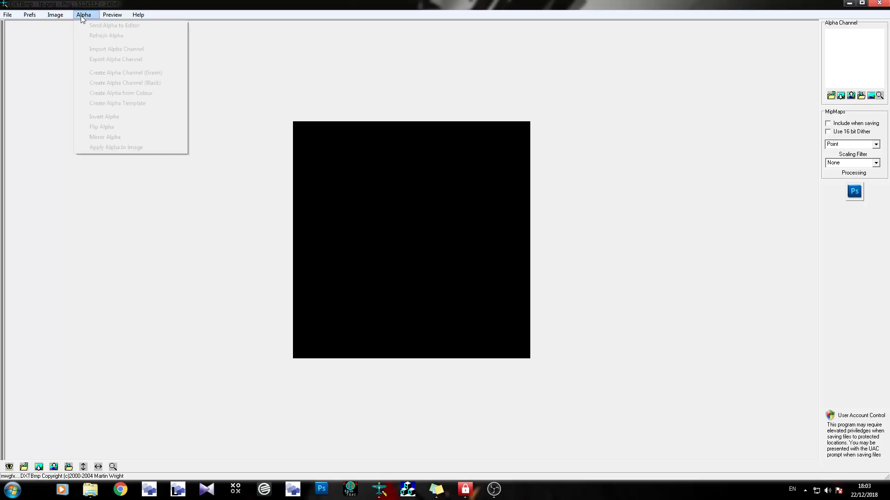
Create a black alpha channel for tp.png, confirming replacement of the existing alpha.
left_click(157, 84)
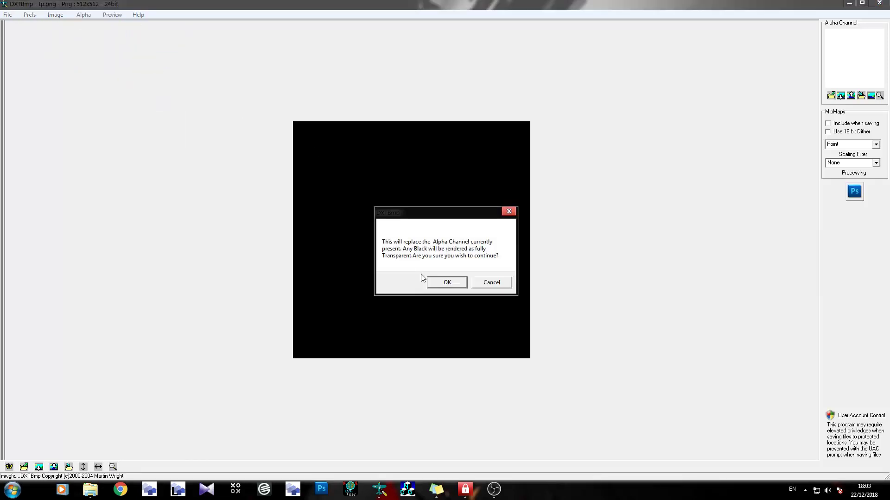
left_click(438, 284)
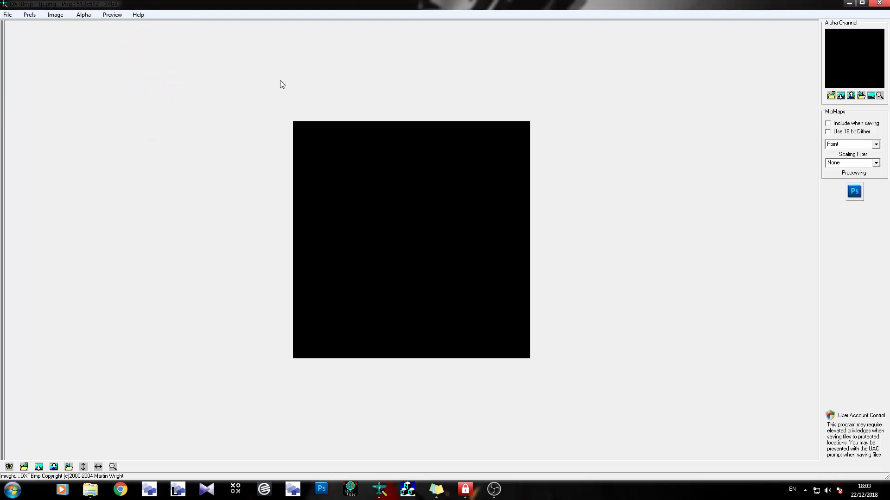
left_click(10, 15)
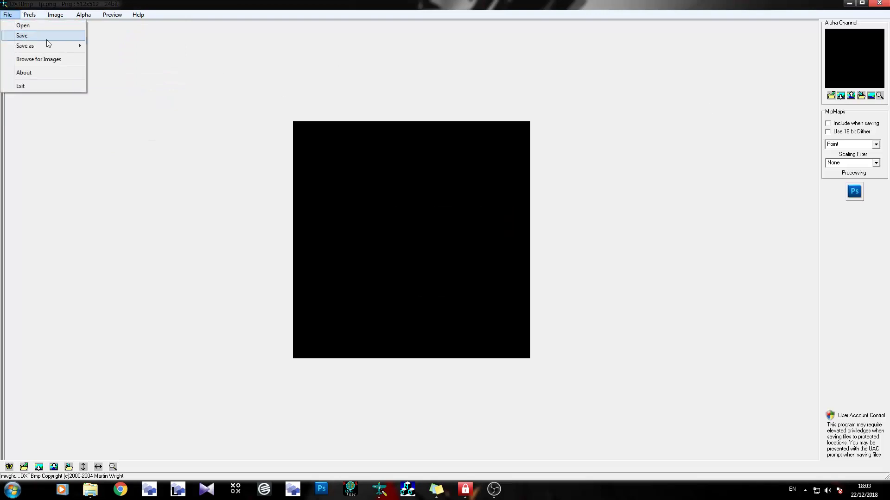
Save the texture as extended bitmap tp.bmp in DXT1 format instead of DXT1 (no alpha).
mouse_move(69, 45)
left_click(133, 55)
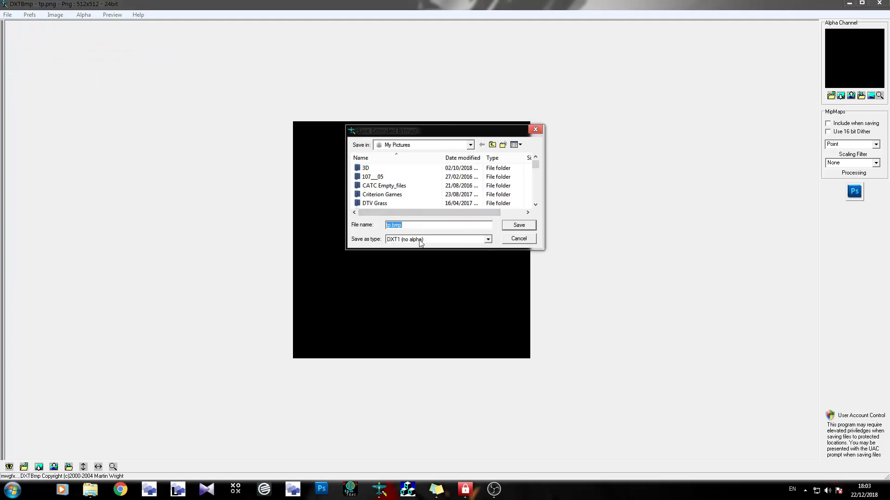
left_click(489, 240)
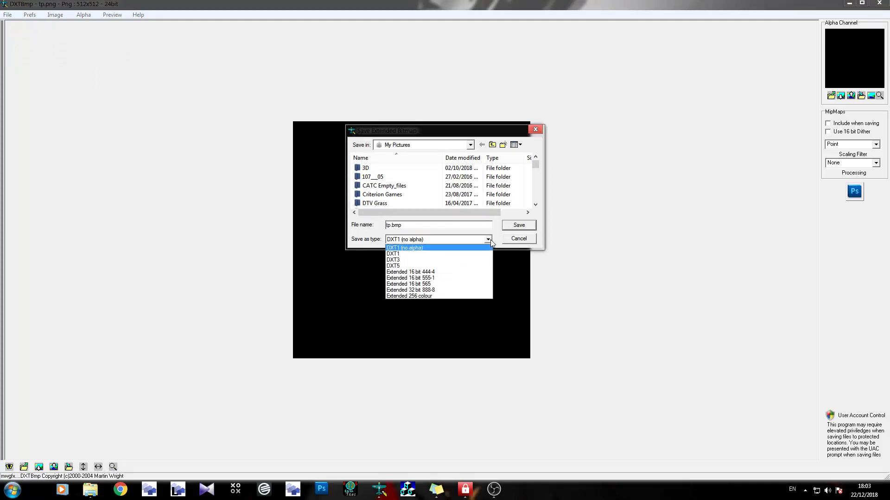
left_click(423, 254)
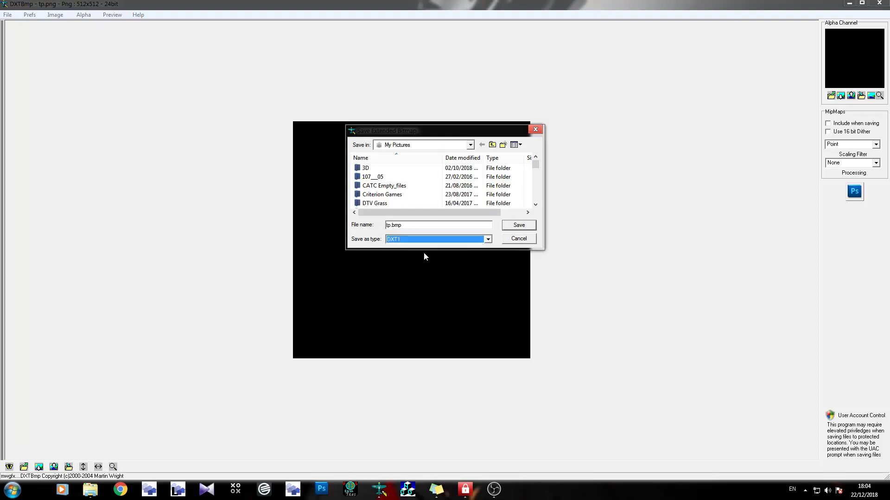
left_click(519, 225)
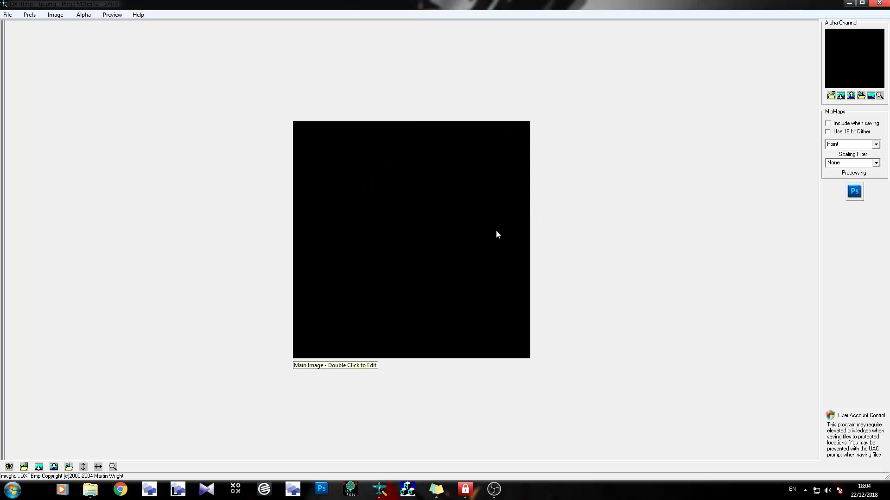
Restart DXTBmp and drag tp.bmp from the Pictures library into it to reload the texture.
left_click(879, 3)
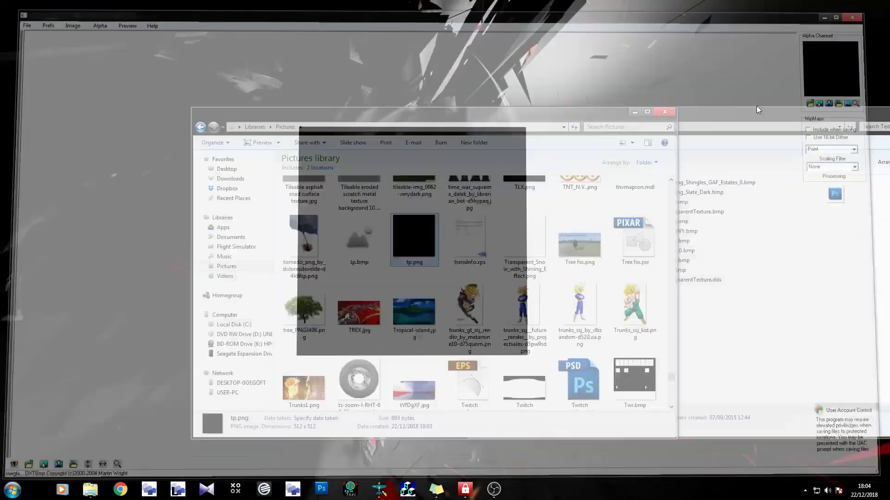
left_click(379, 489)
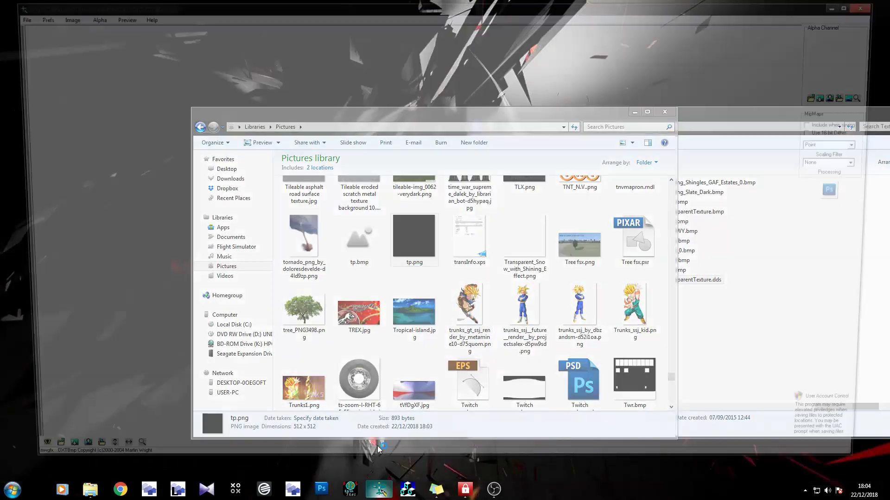
mouse_move(90, 489)
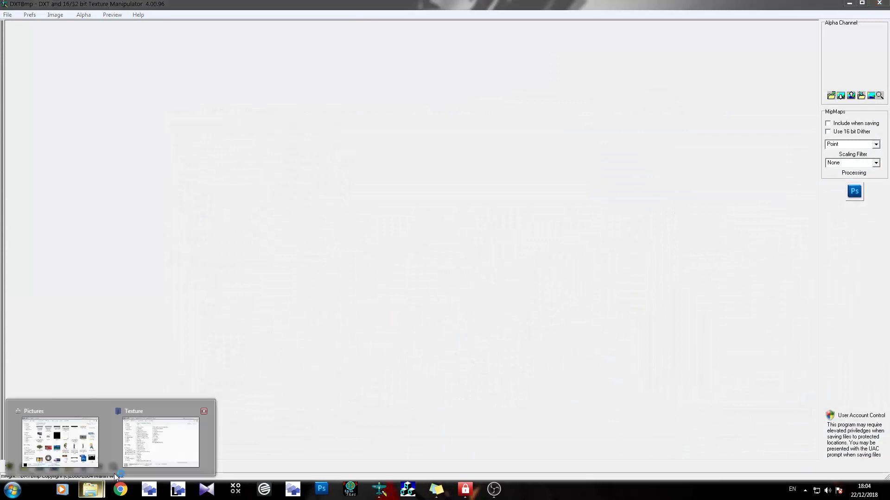
mouse_move(150, 443)
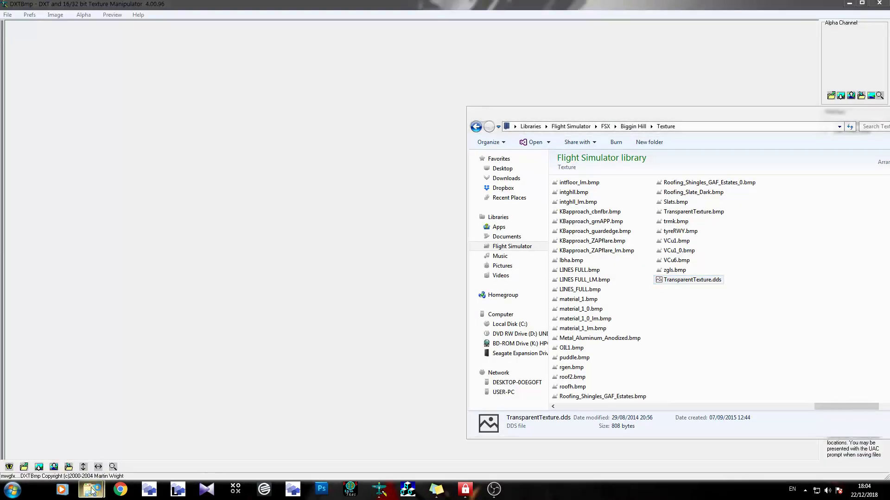
left_click(105, 420)
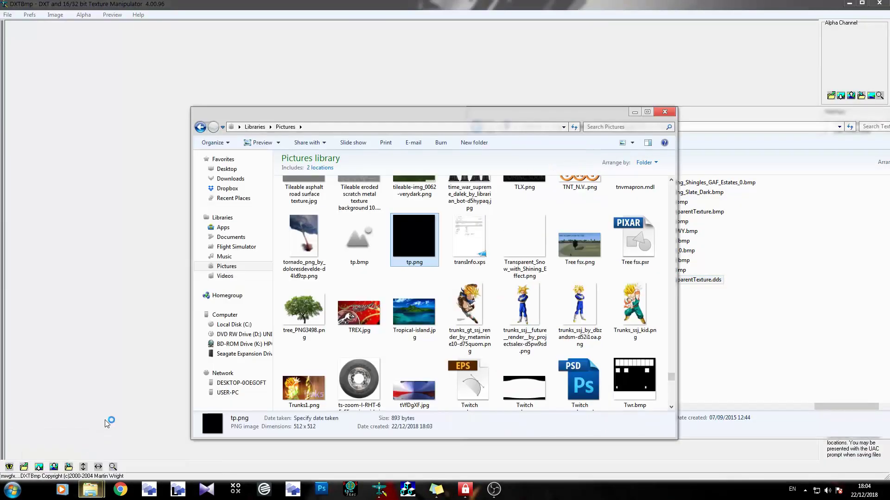
left_click(363, 241)
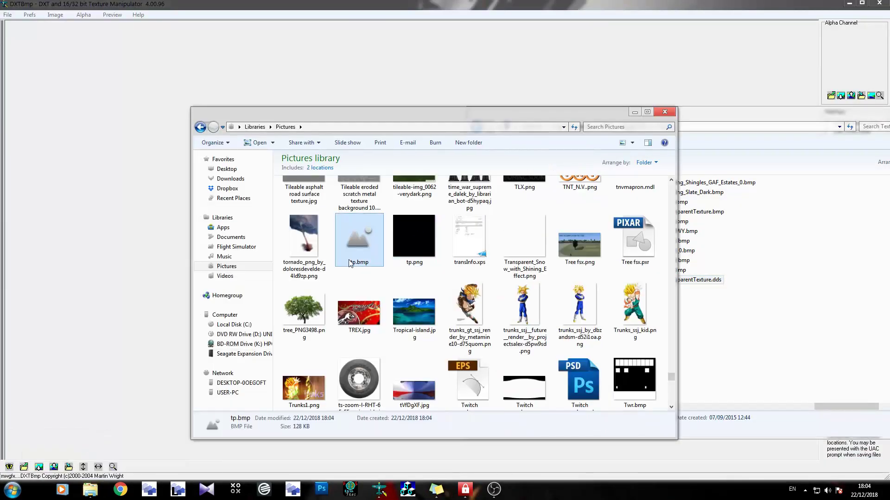
left_click_drag(358, 246, 119, 179)
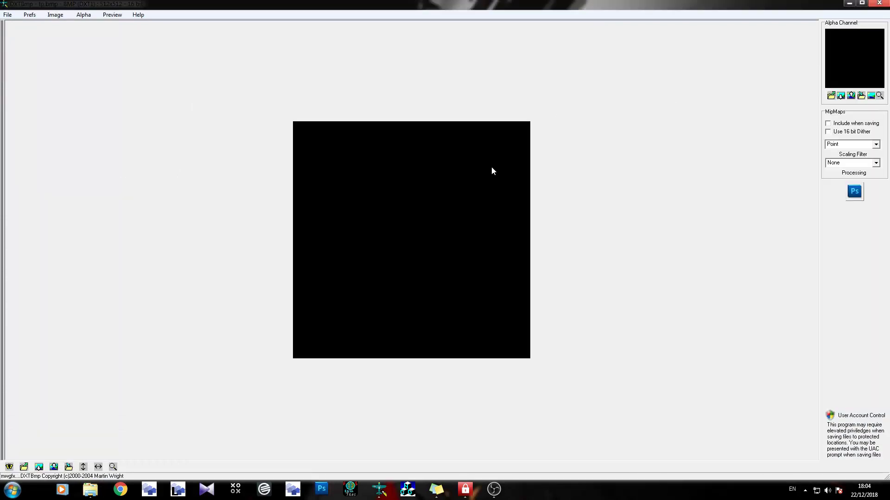
left_click(84, 15)
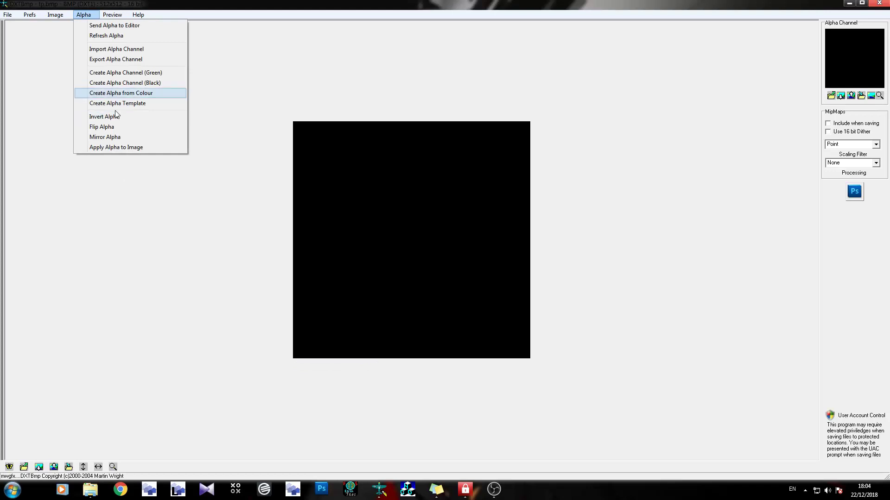
left_click(113, 16)
left_click(132, 100)
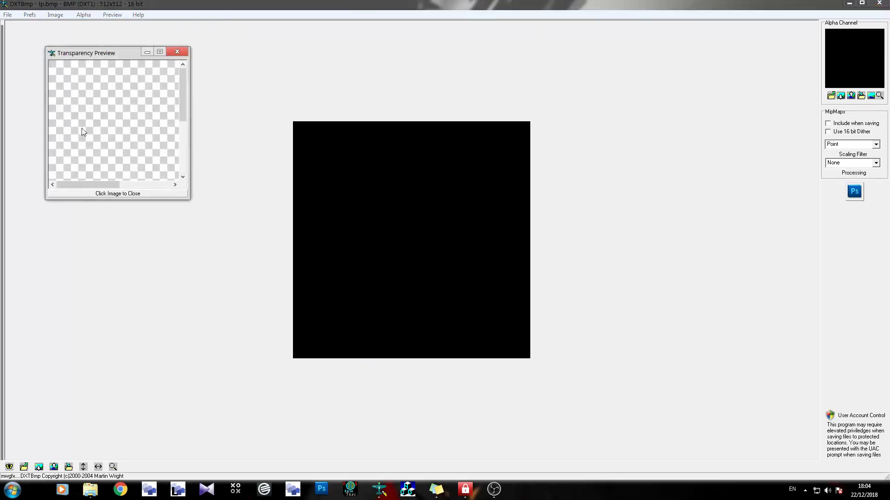
left_click(181, 51)
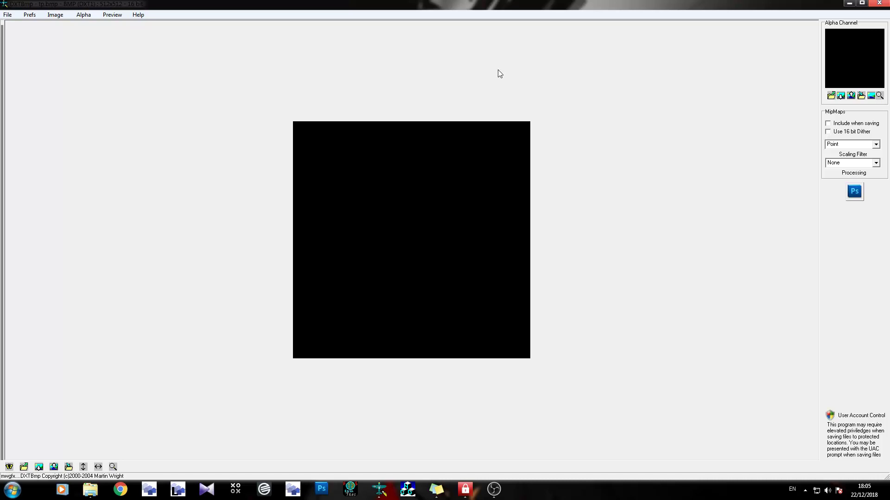
Close DXTBmp and the Pictures library, then move the Texture folder window up and left.
left_click(880, 4)
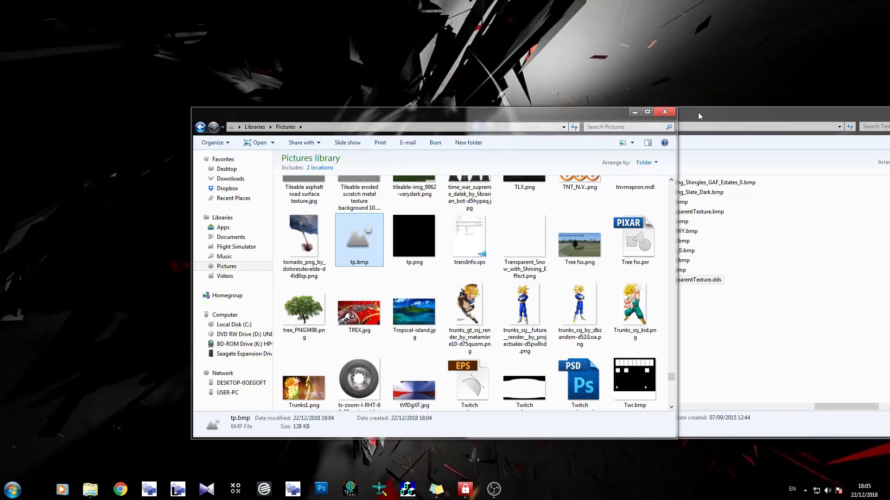
left_click(673, 112)
left_click_drag(673, 112, 560, 80)
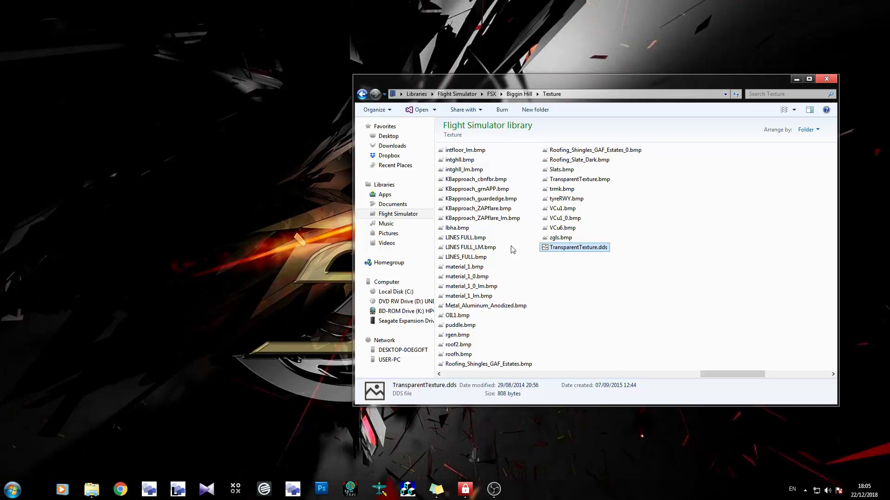
left_click_drag(605, 81, 515, 81)
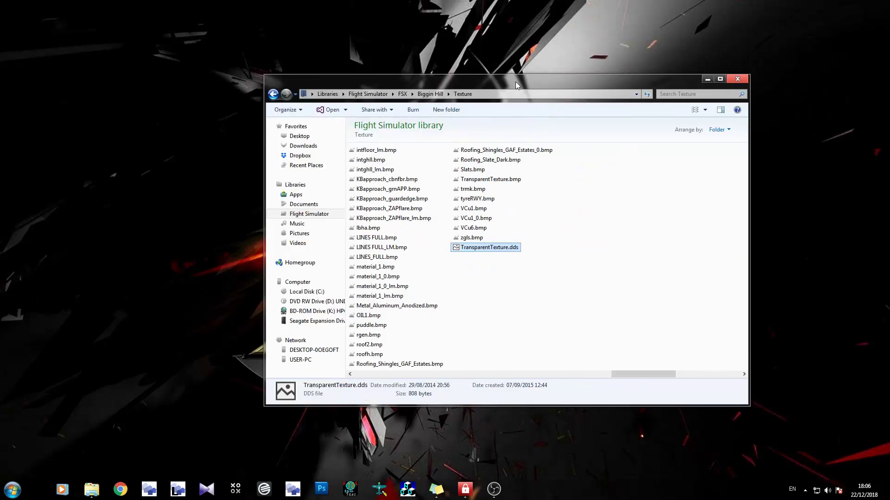